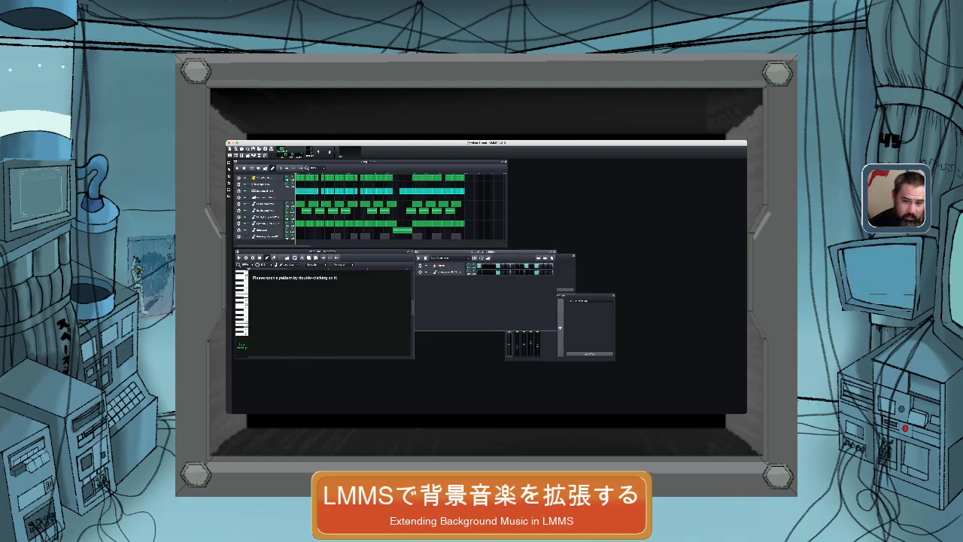
Enlarge the Song-Editor window to show empty bars after the song, shifting the Piano-Roll and Beat+Bassline Editor down to make room.
left_click_drag(508, 204, 708, 203)
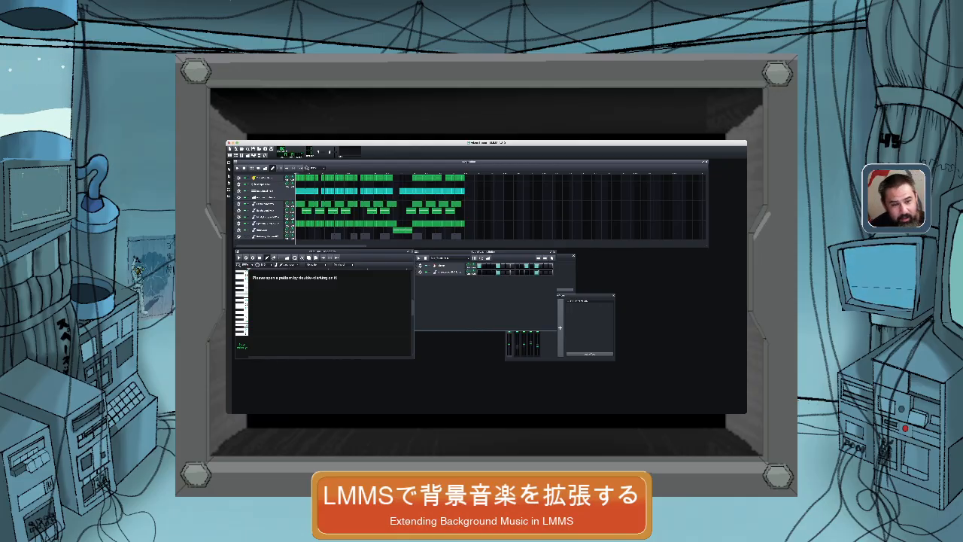
left_click_drag(470, 162, 470, 162)
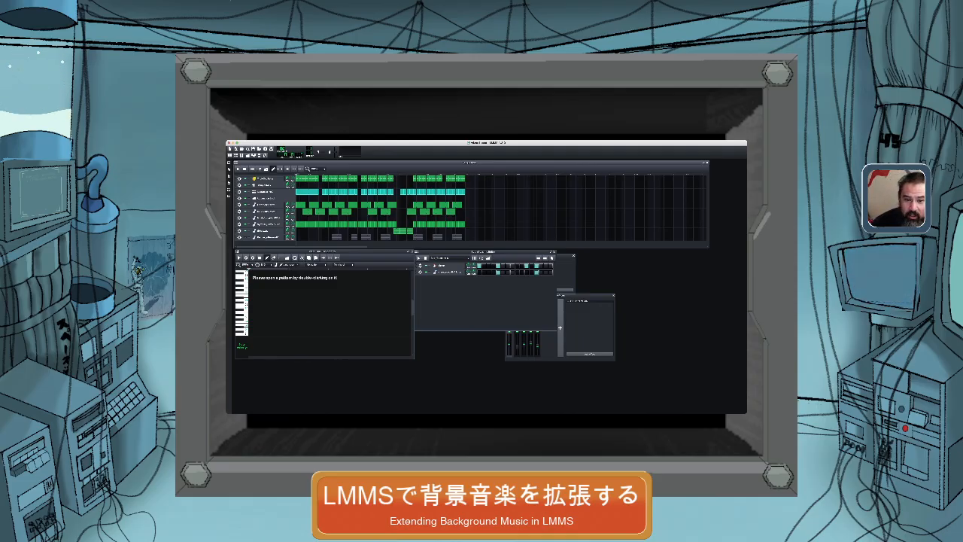
left_click_drag(484, 252, 484, 258)
left_click_drag(324, 252, 324, 257)
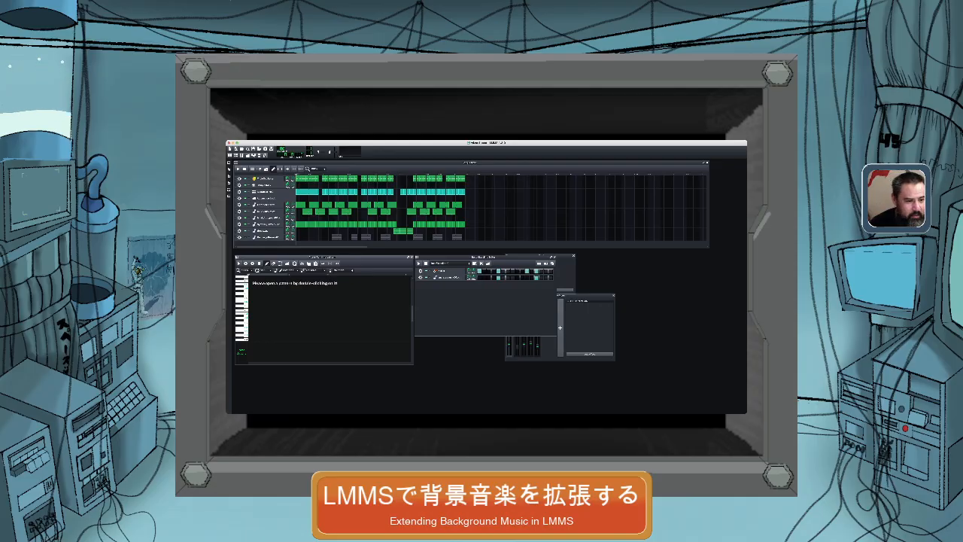
left_click_drag(471, 247, 472, 255)
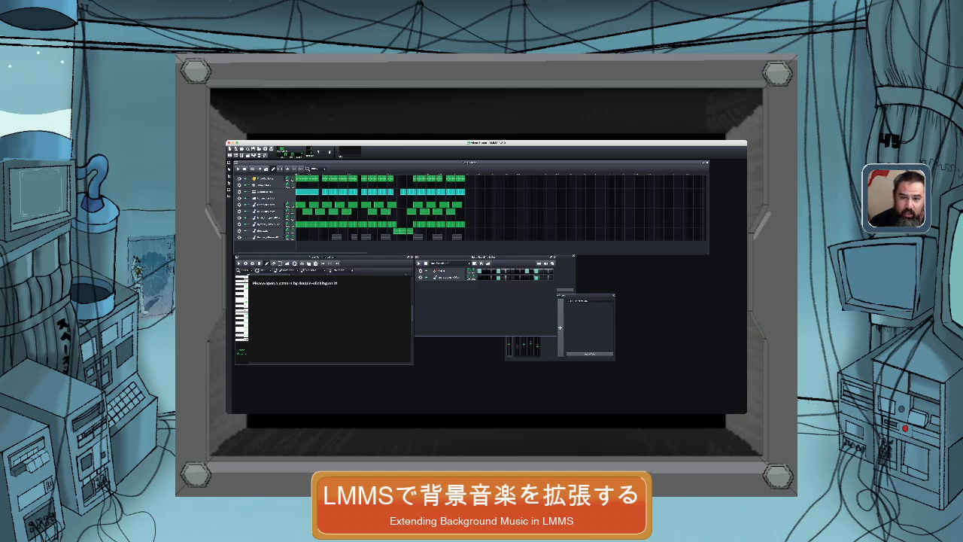
Move the playhead to the end of the existing song, return it to the start, and play the song.
left_click(464, 174)
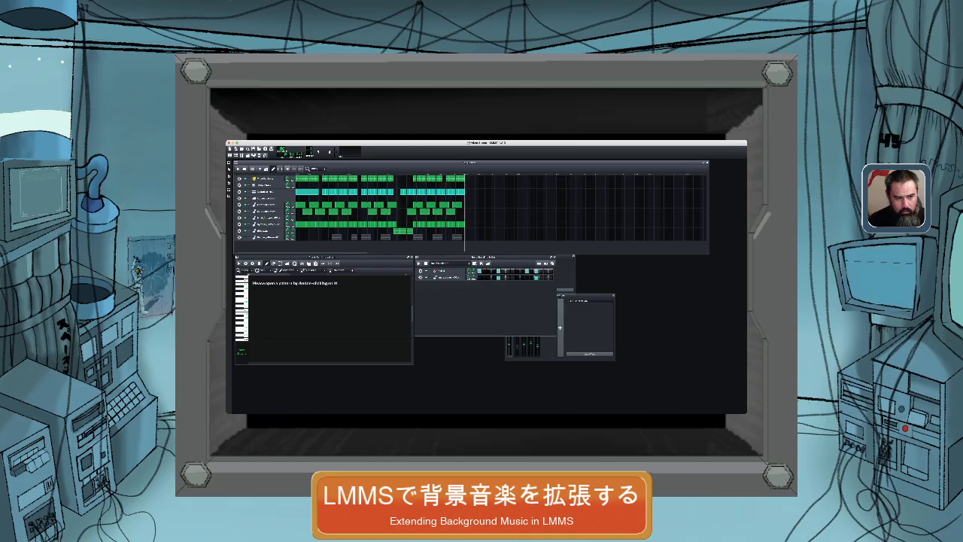
key("Home")
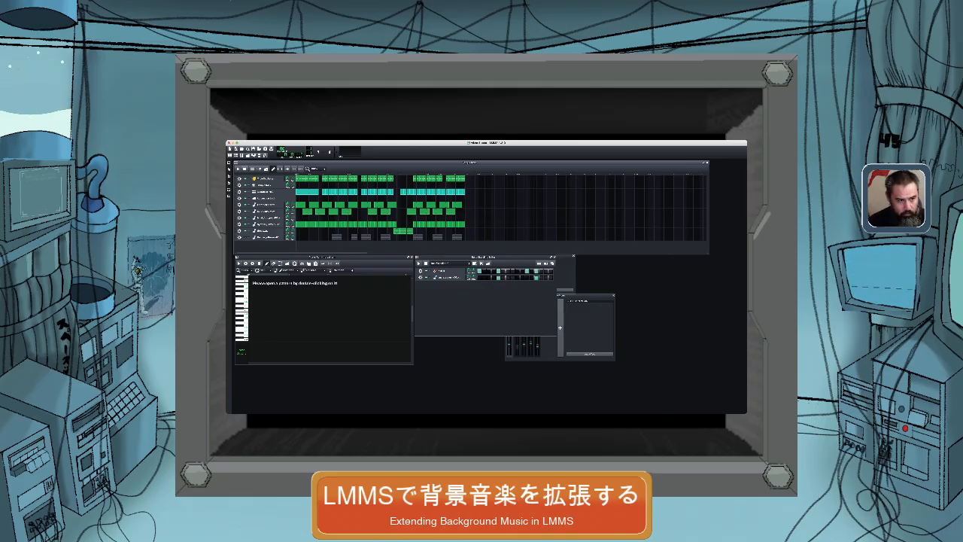
key("space")
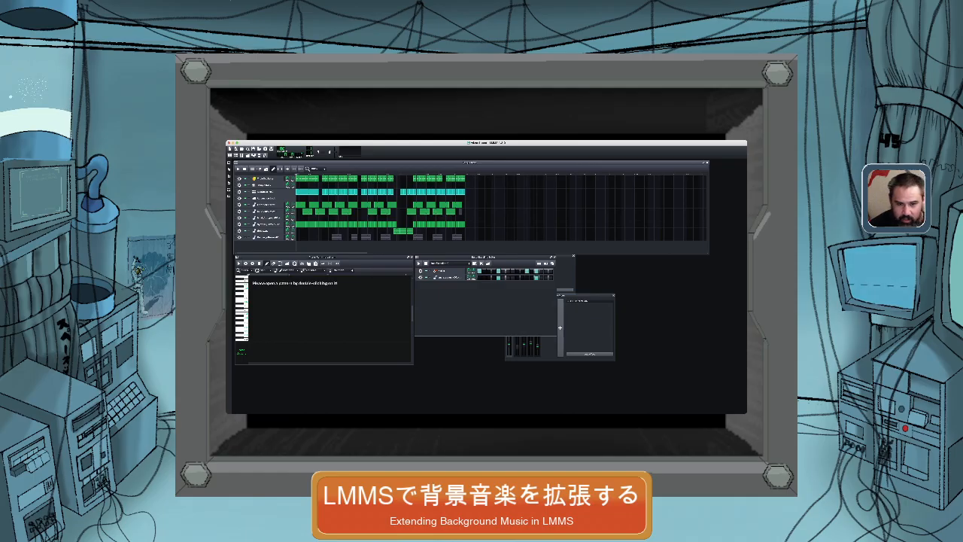
Paste evenly spaced copies of the sixth track's pattern clip after its existing clips, to about double the song's original length.
key("super+v")
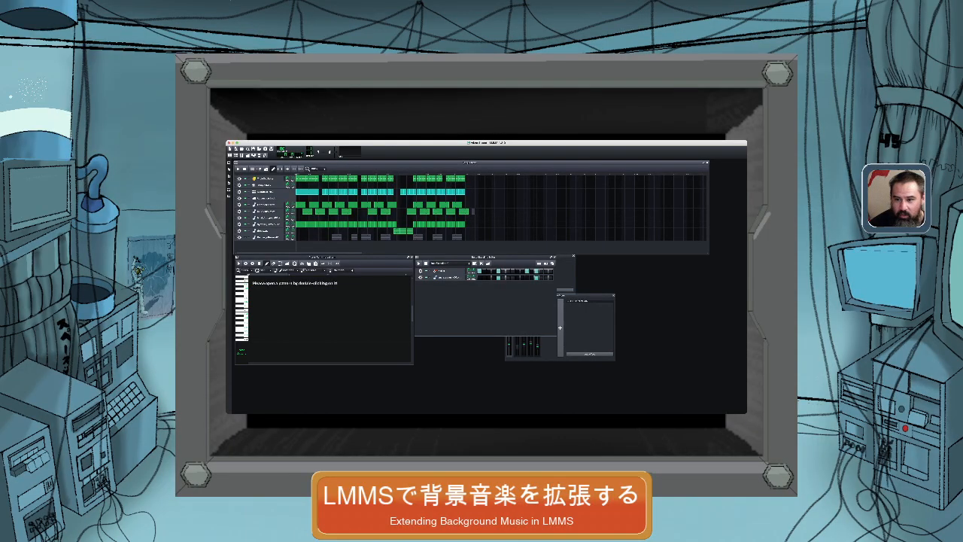
left_click(475, 212)
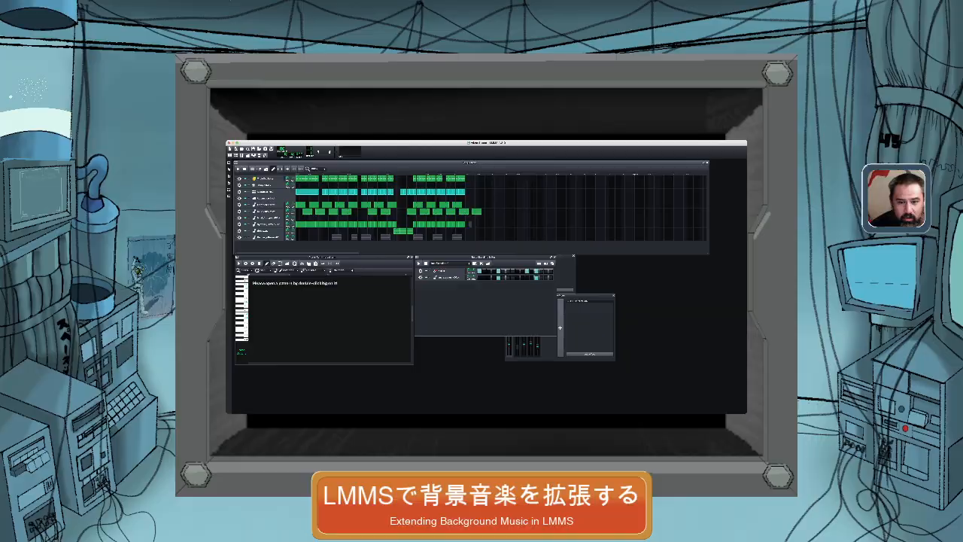
double_click(486, 211)
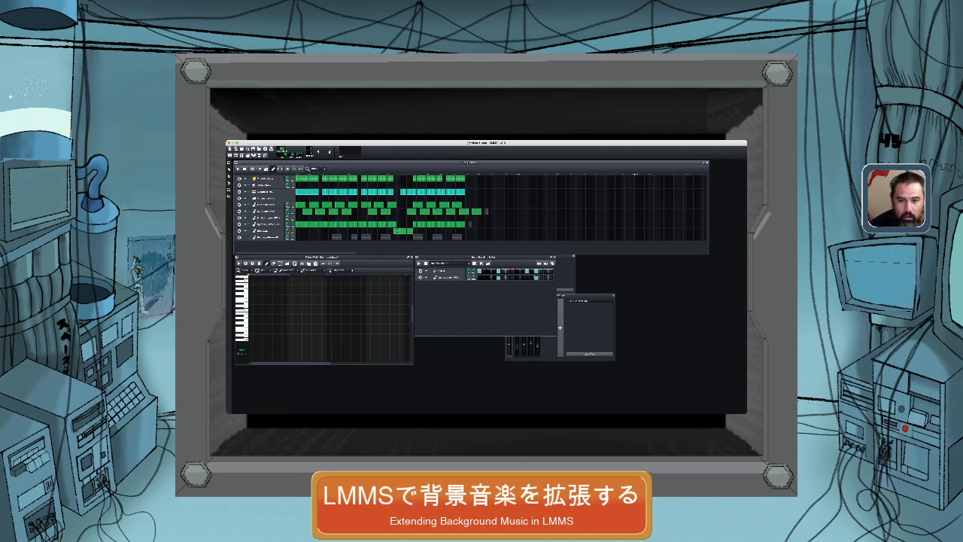
key("super+v")
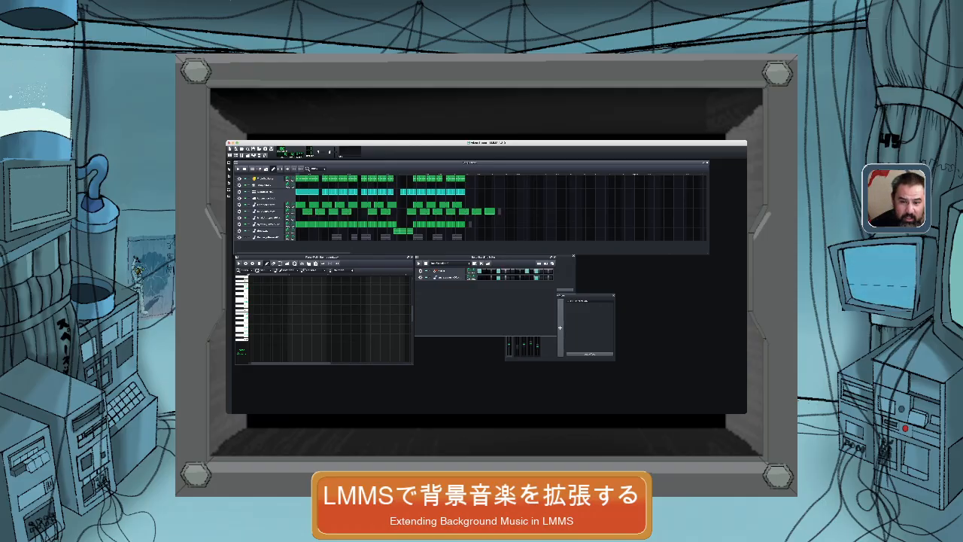
key("super+v")
left_click(512, 212)
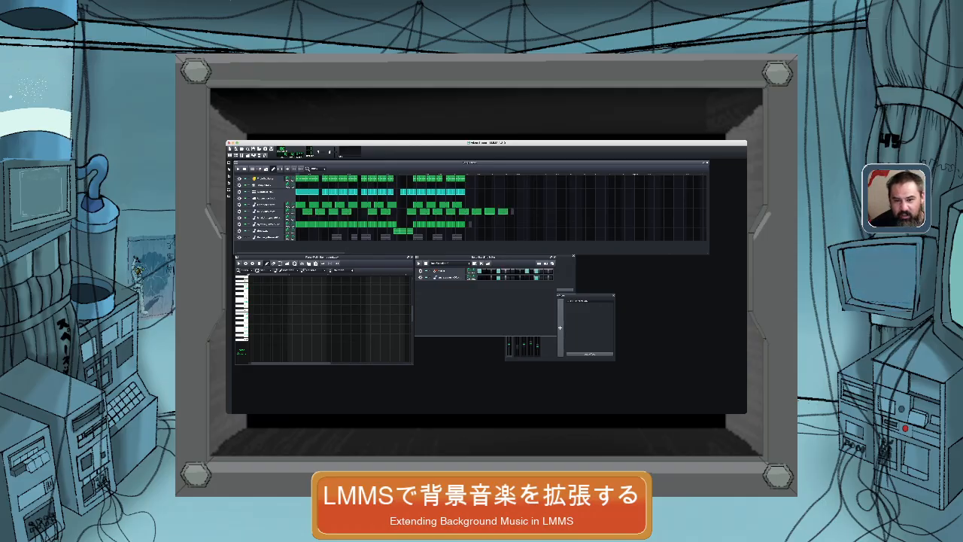
key("super+v")
left_click(525, 211)
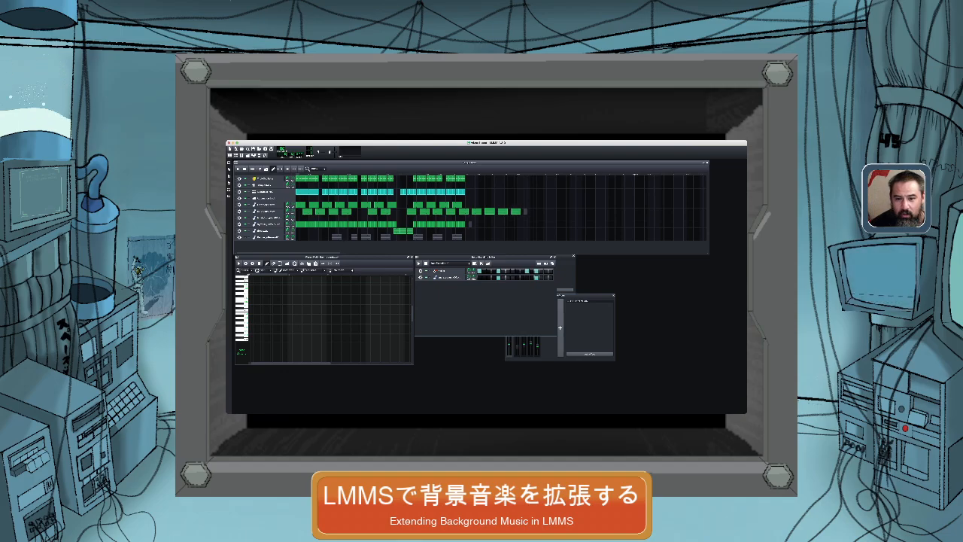
key("super+v")
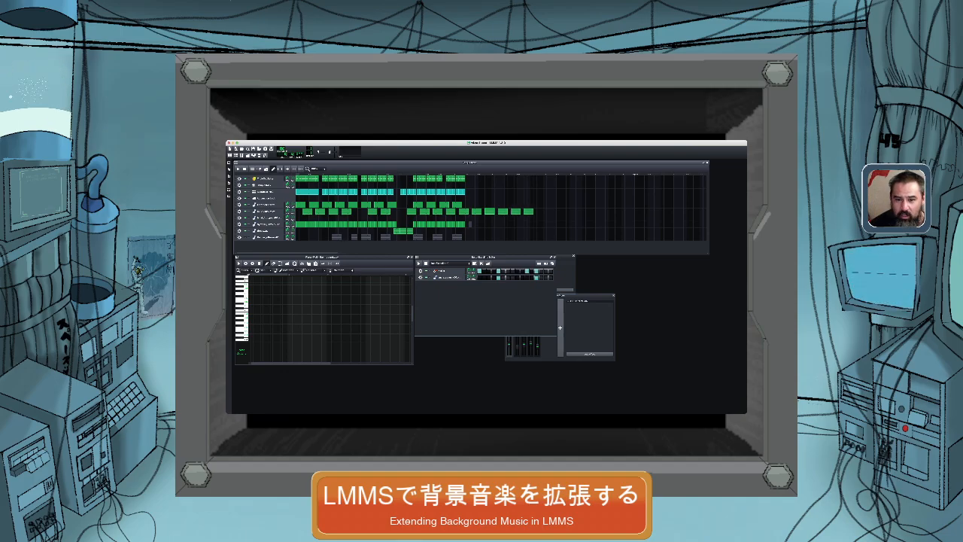
key("super+v")
left_click(552, 211)
key("super+v")
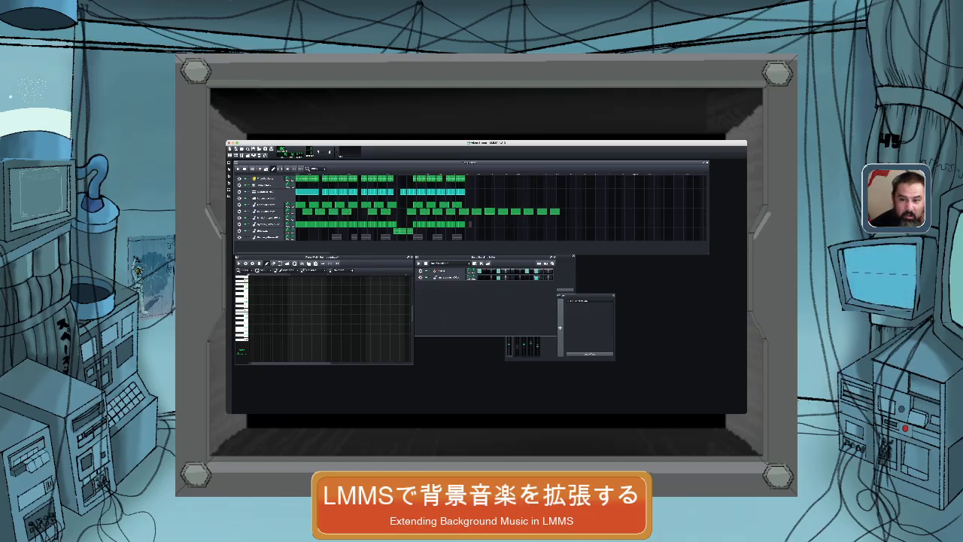
left_click(564, 211)
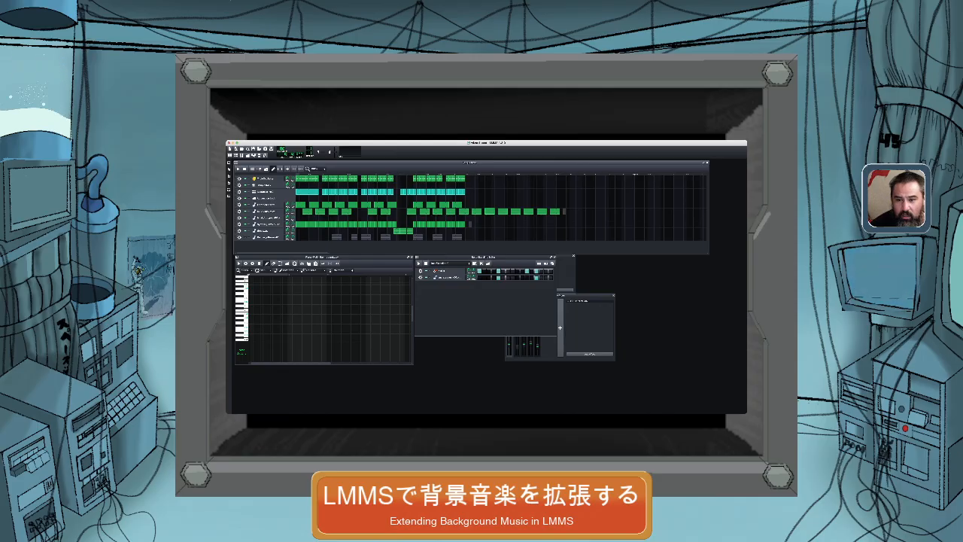
key("super+v")
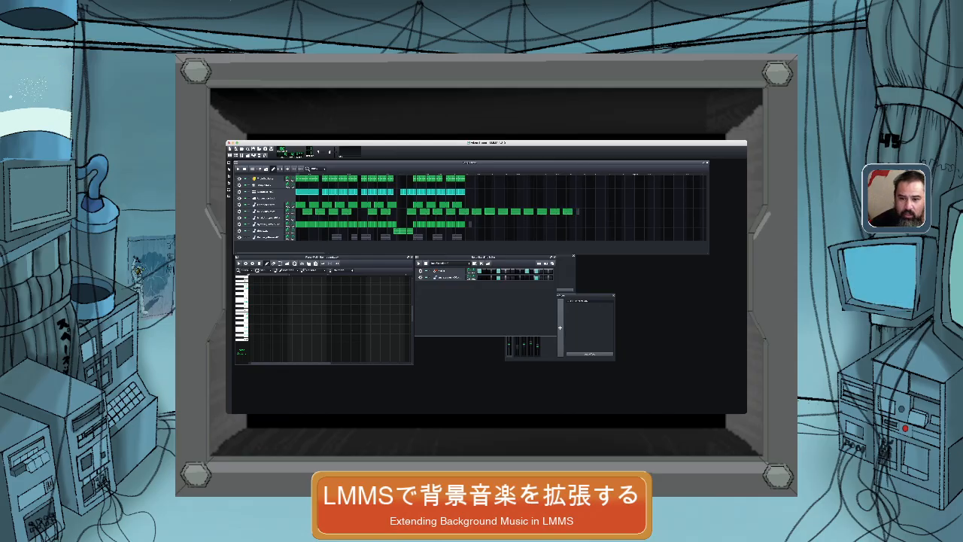
key("super+v")
left_click(591, 212)
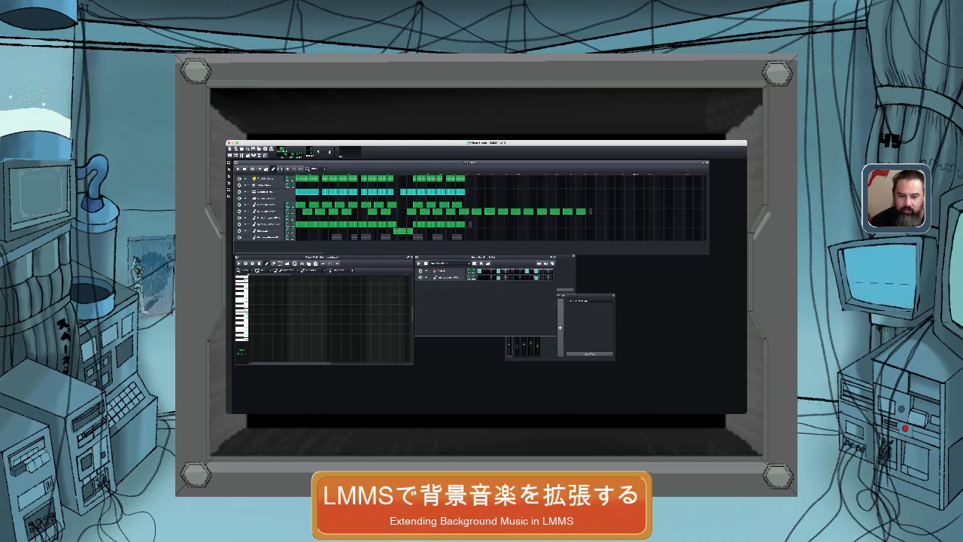
key("super+v")
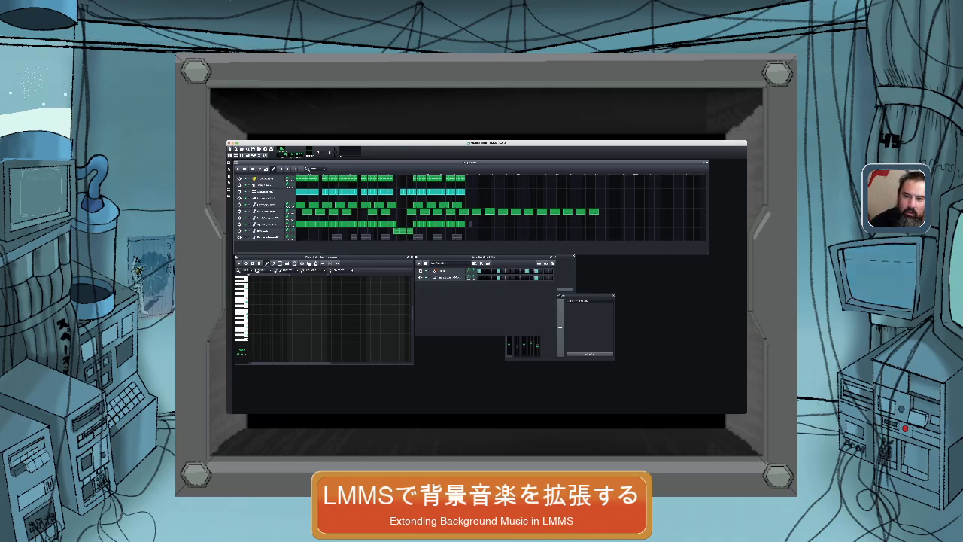
left_click(605, 211)
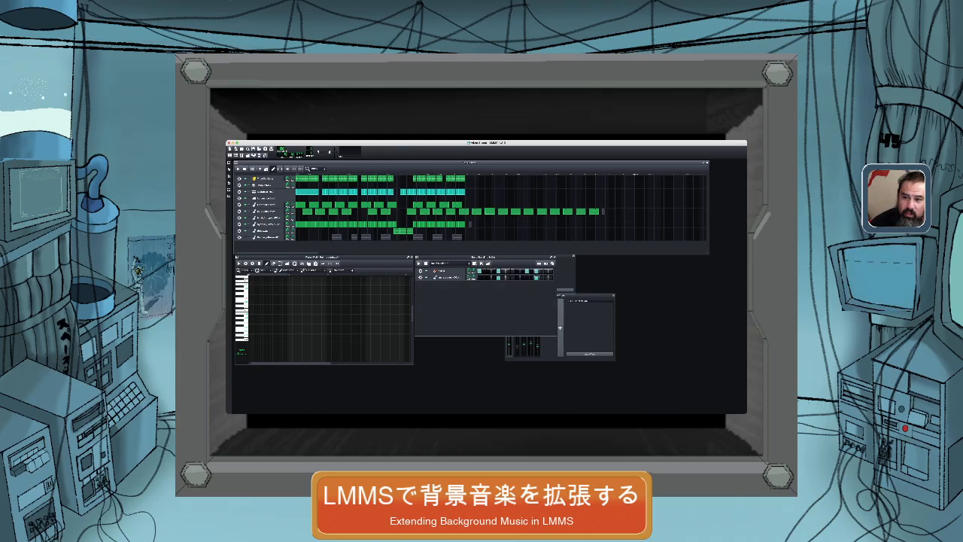
key("super+v")
left_click(616, 211)
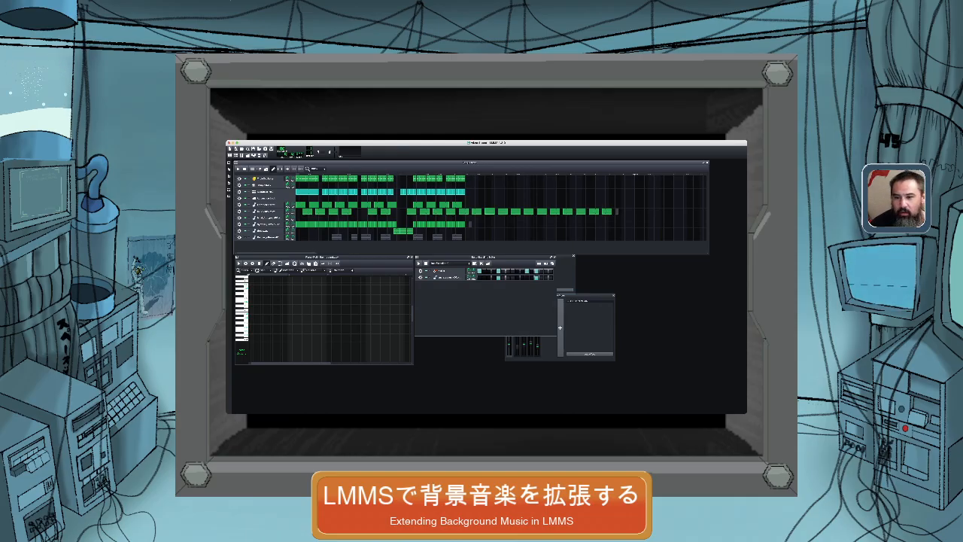
key("super+v")
left_click(629, 212)
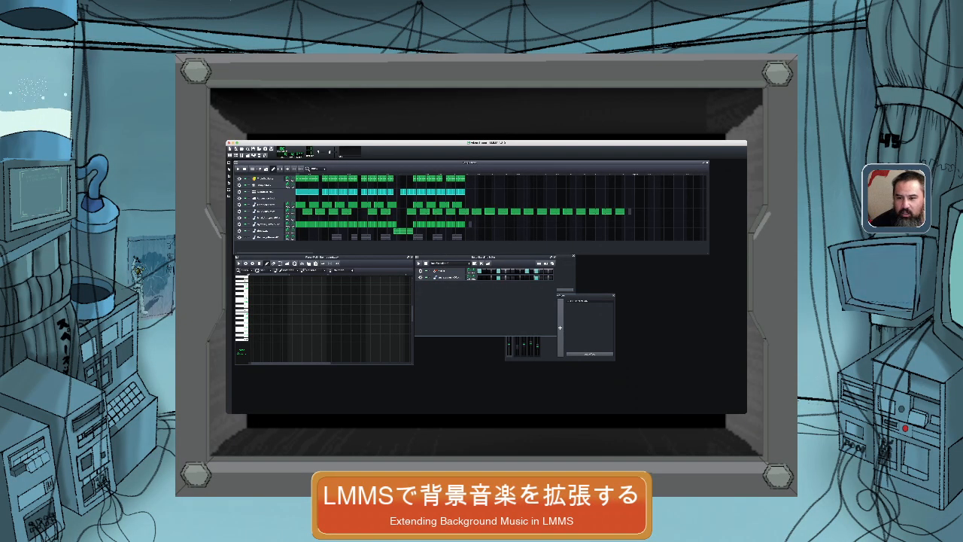
key("super+v")
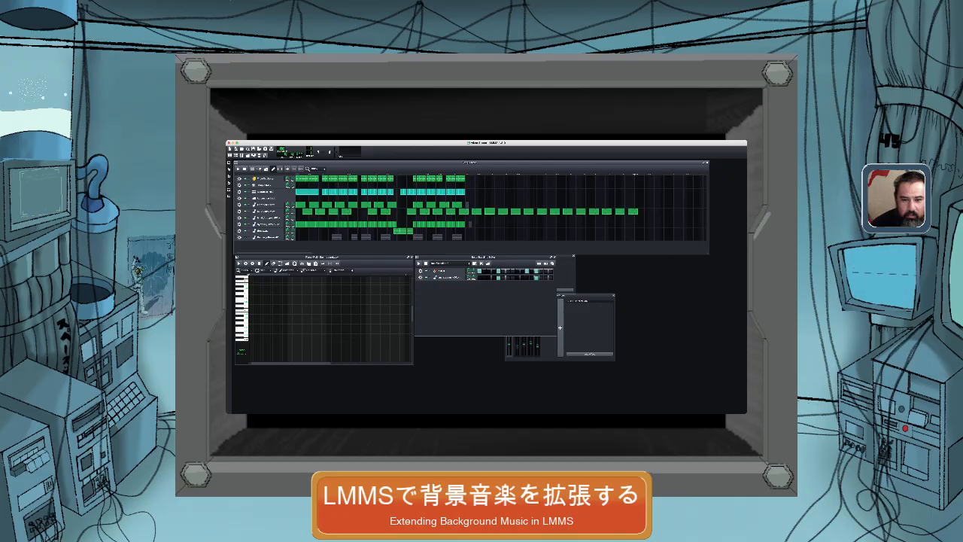
Paste copies of the fifth track's clip in the gaps between the sixth track's clips, and undo the last clip on the sixth track.
key("super+v")
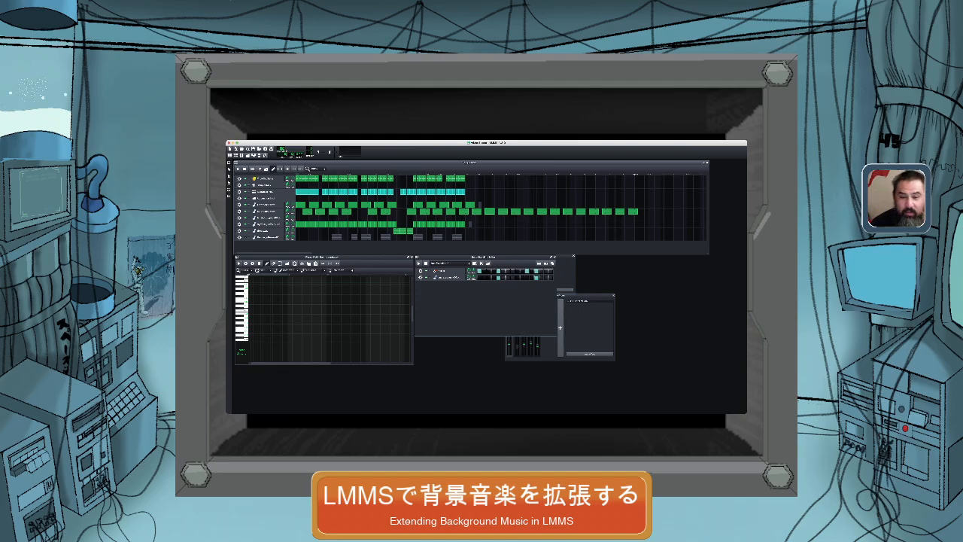
key("super+v")
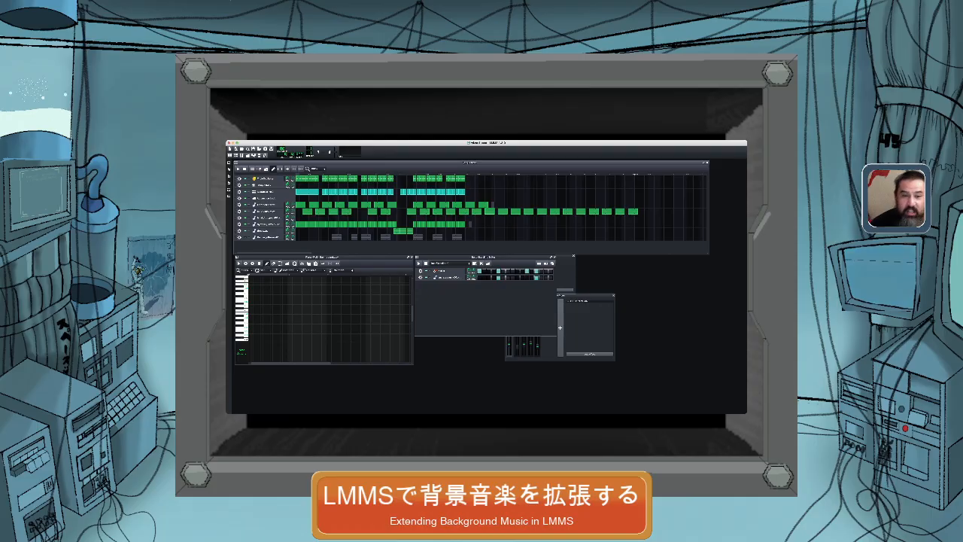
key("super+v")
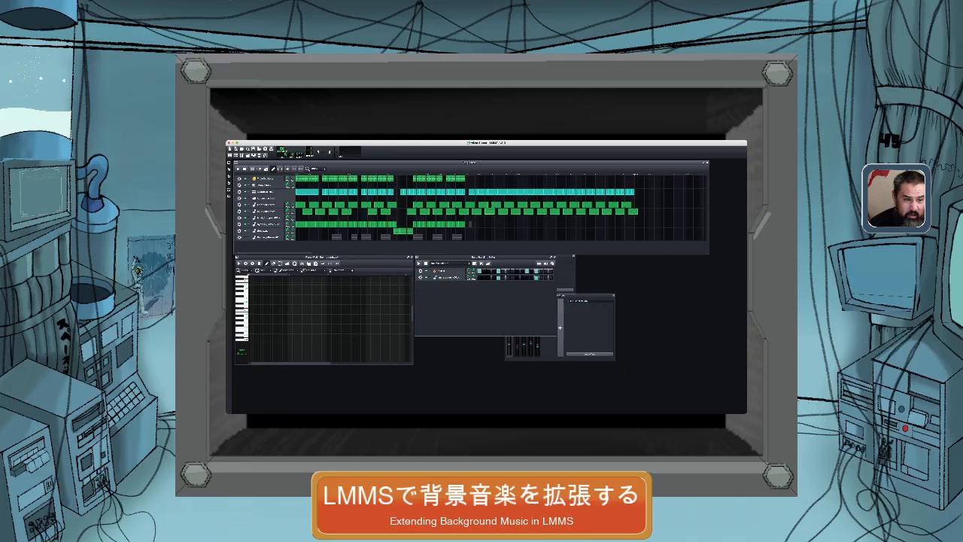
key("super+z")
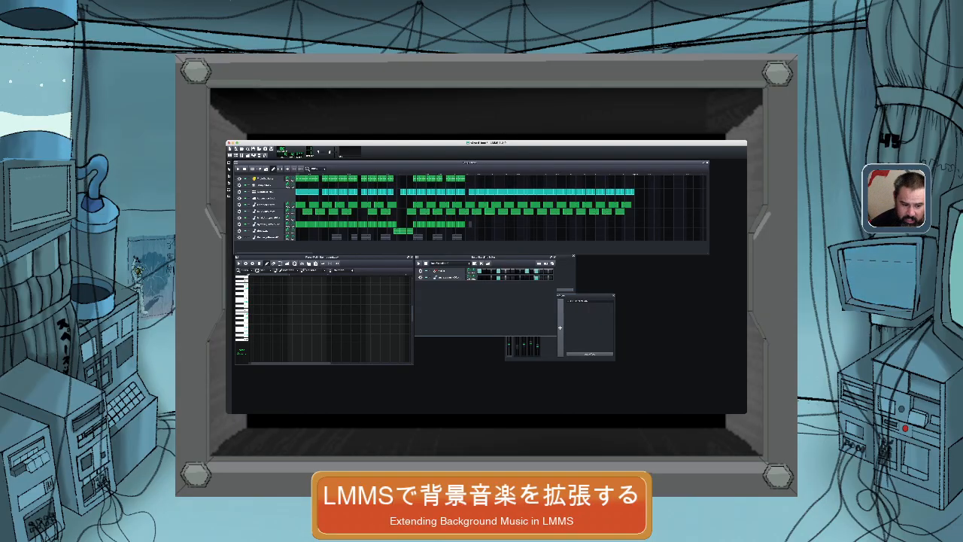
Move the Beat+Bassline Editor slightly lower and add a long note at the start of the open pattern in the Piano-Roll.
left_click(484, 258)
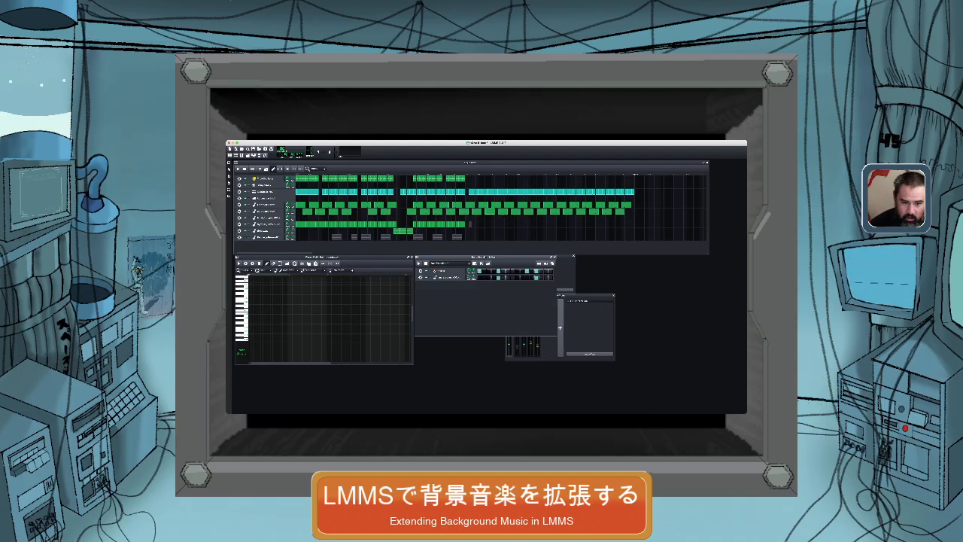
mouse_move(484, 258)
left_mouse_down()
mouse_move(469, 268)
mouse_move(484, 268)
left_mouse_up()
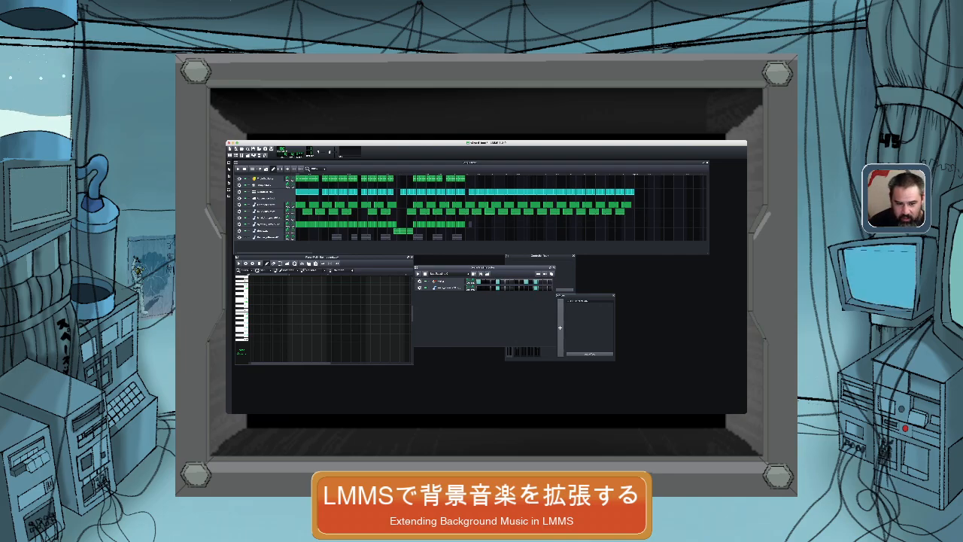
left_click(250, 323)
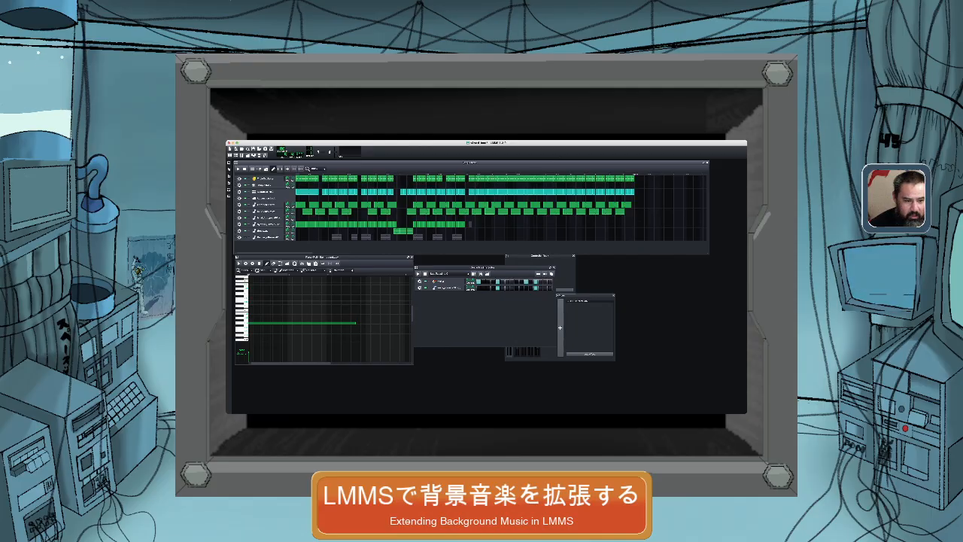
Open a clip from the sixth track's added section in the Piano-Roll, move that window toward the workspace's center, and inspect the pattern's note.
double_click(490, 211)
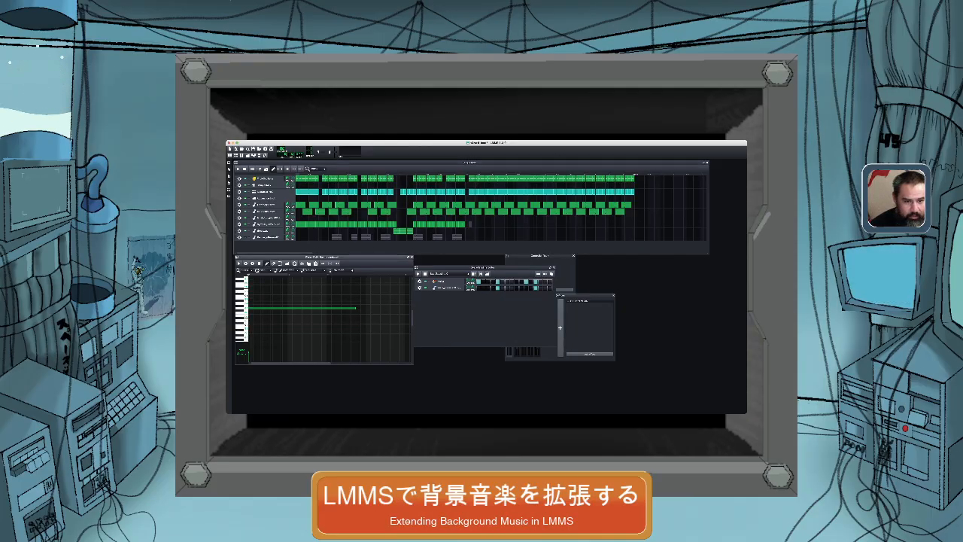
left_click_drag(324, 258, 396, 262)
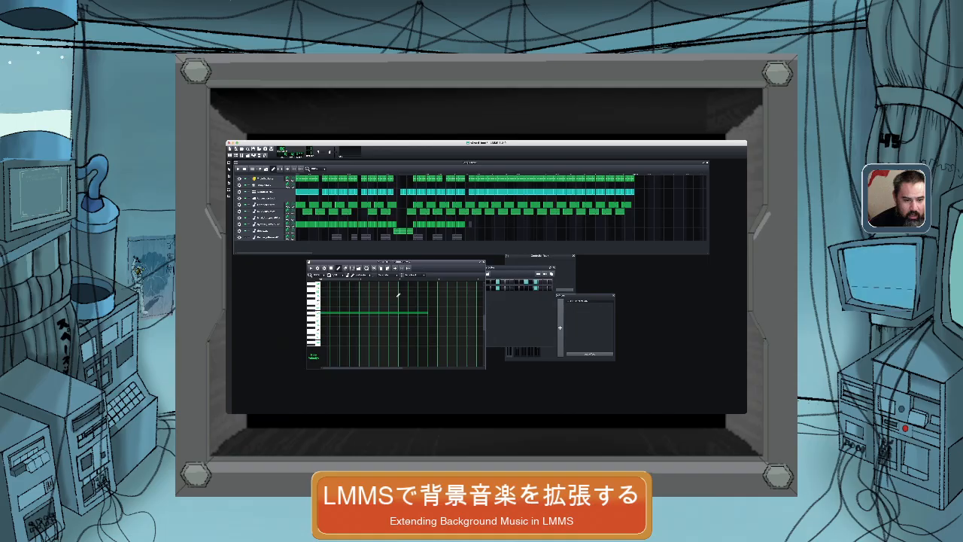
scroll(429, 301, "up", 1)
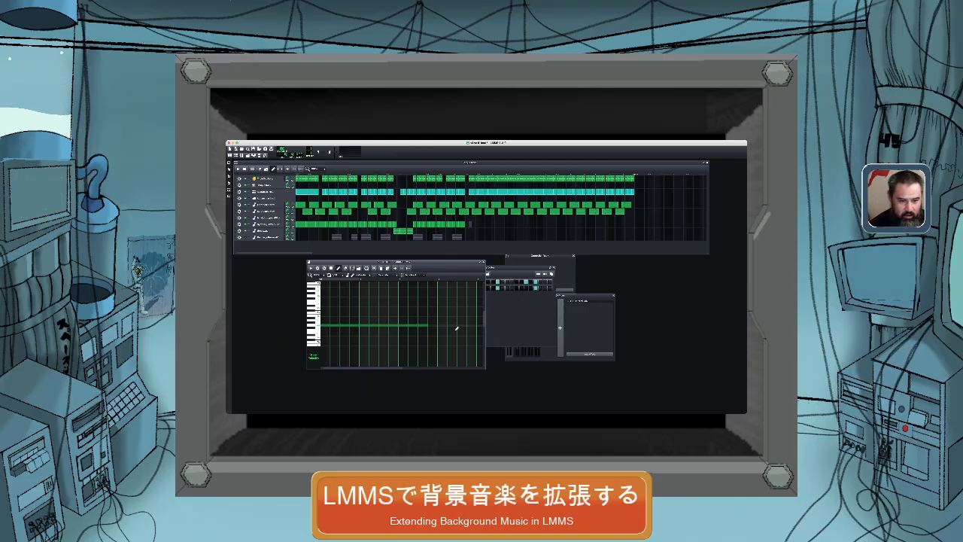
scroll(456, 329, "right", 5)
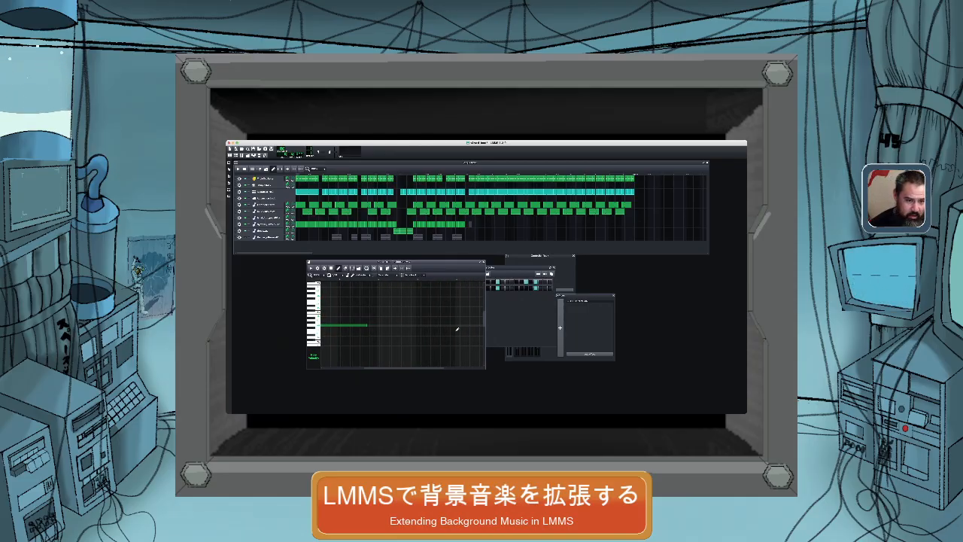
scroll(456, 329, "right", 3)
left_click_drag(274, 253, 387, 252)
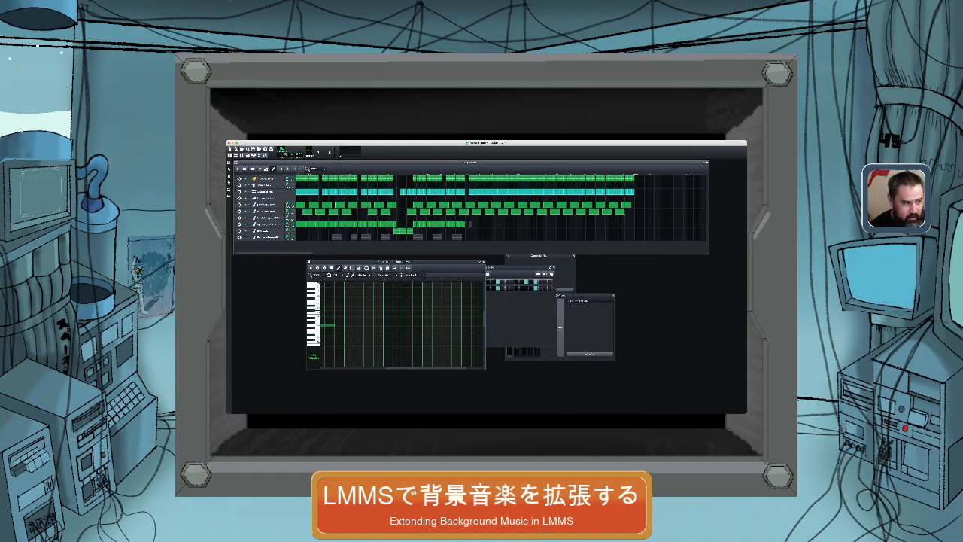
scroll(344, 307, "left", 3)
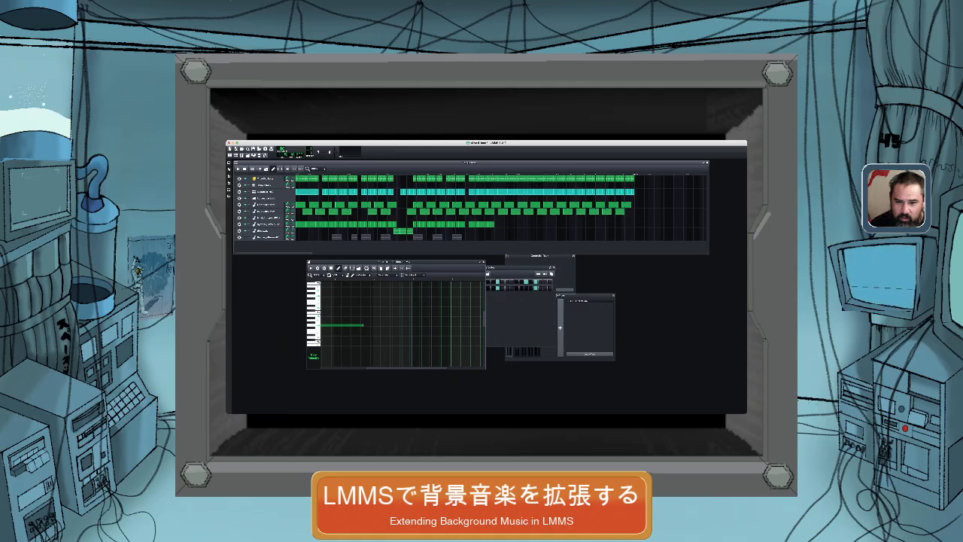
Paste consecutive copies of the eighth track's pattern clip after its existing clips, without gaps between them.
left_click(505, 242)
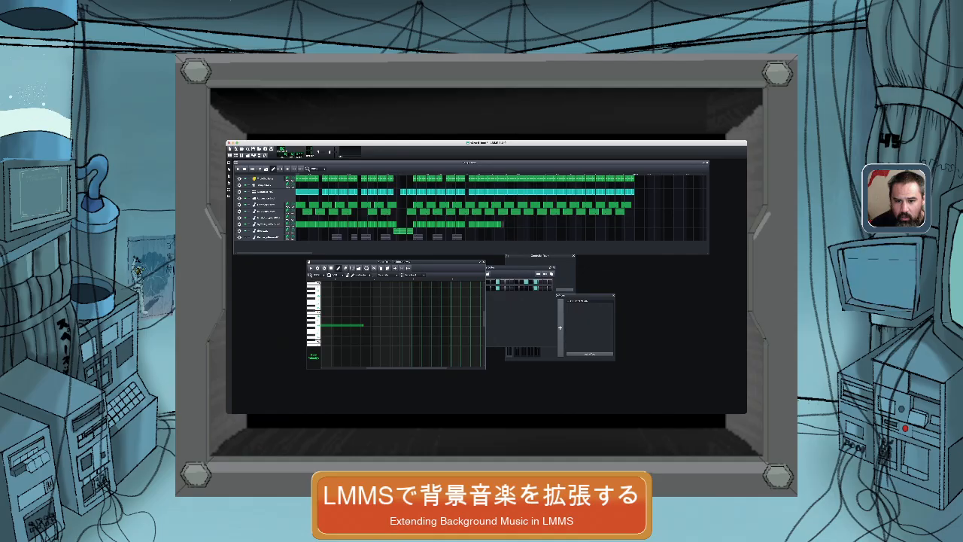
left_click(511, 242)
left_click(507, 224)
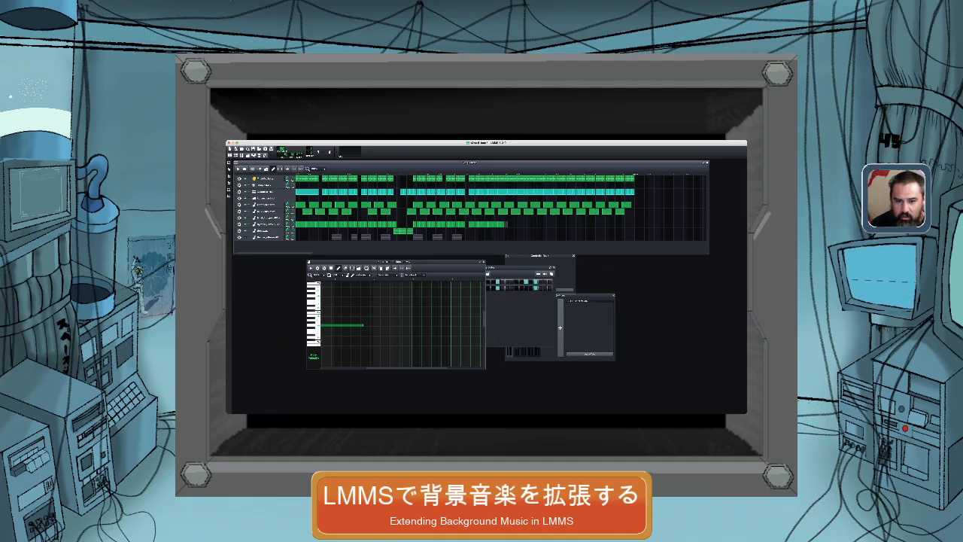
left_click(515, 241)
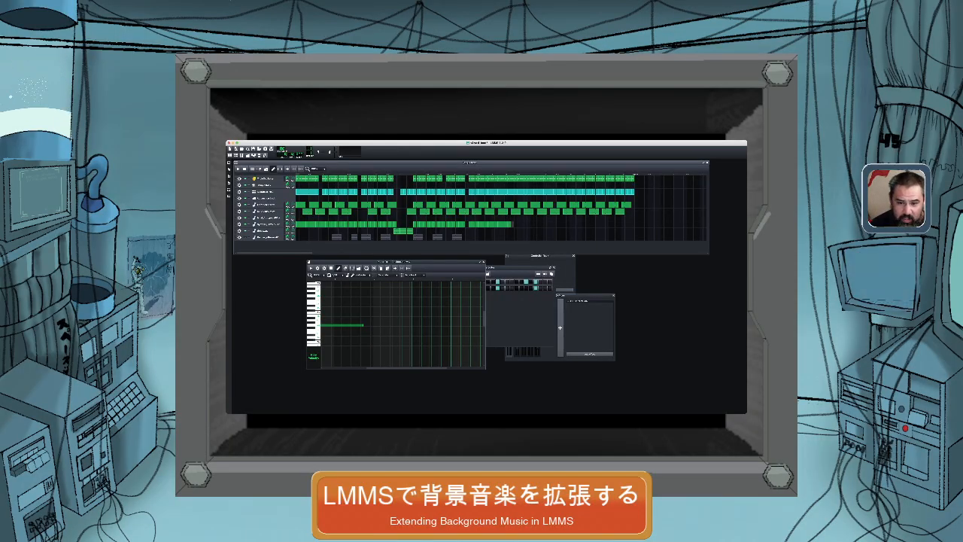
left_click(516, 224)
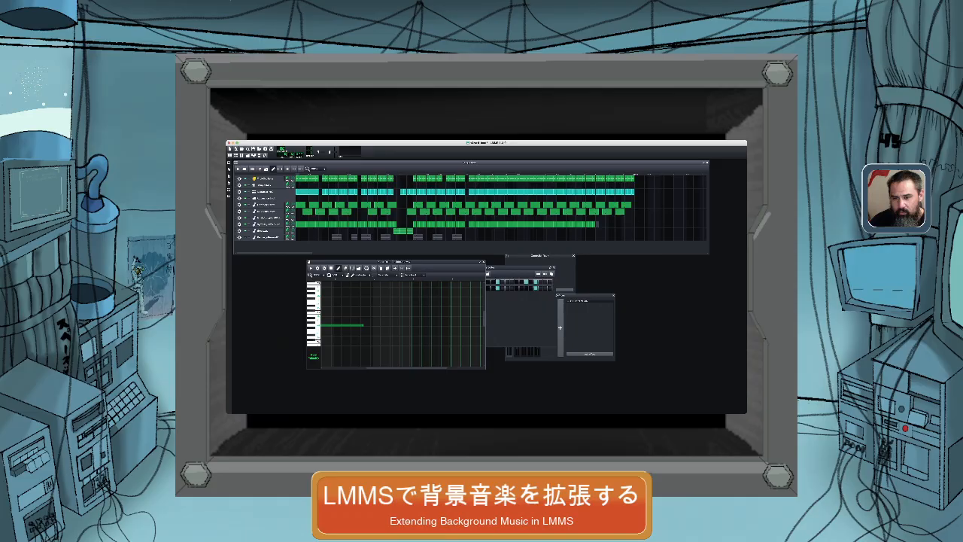
Continue filling the eighth track with pasted clips until it ends level with the first and third tracks.
double_click(601, 224)
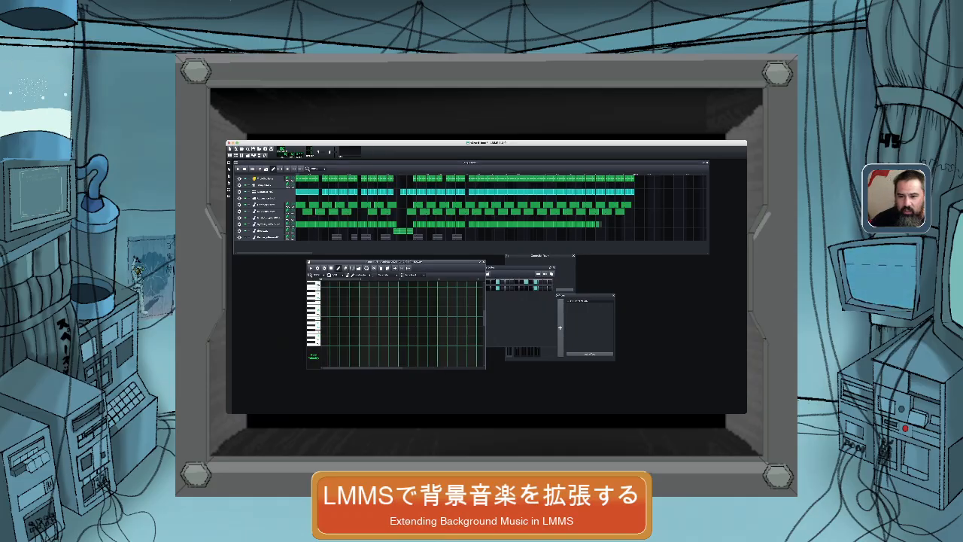
left_click(600, 224)
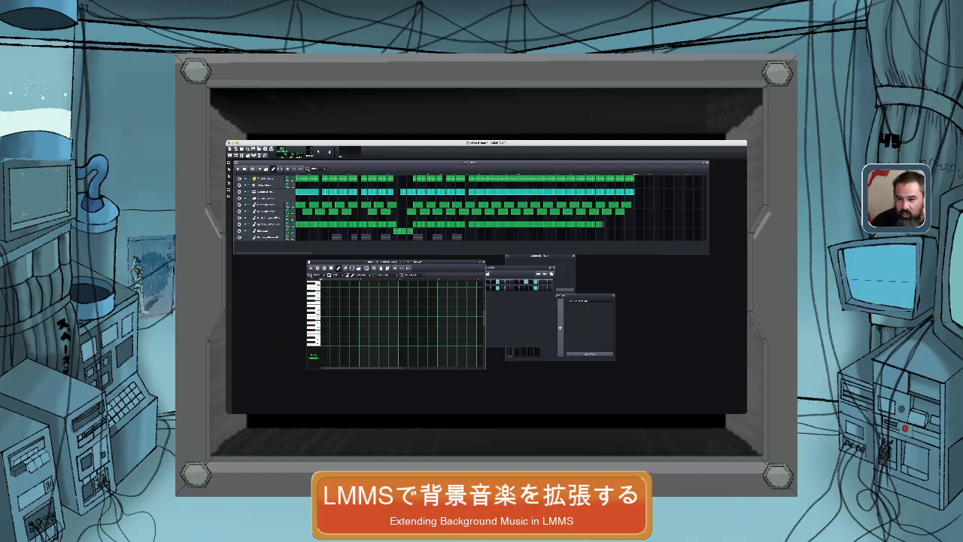
left_click_drag(604, 224, 608, 225)
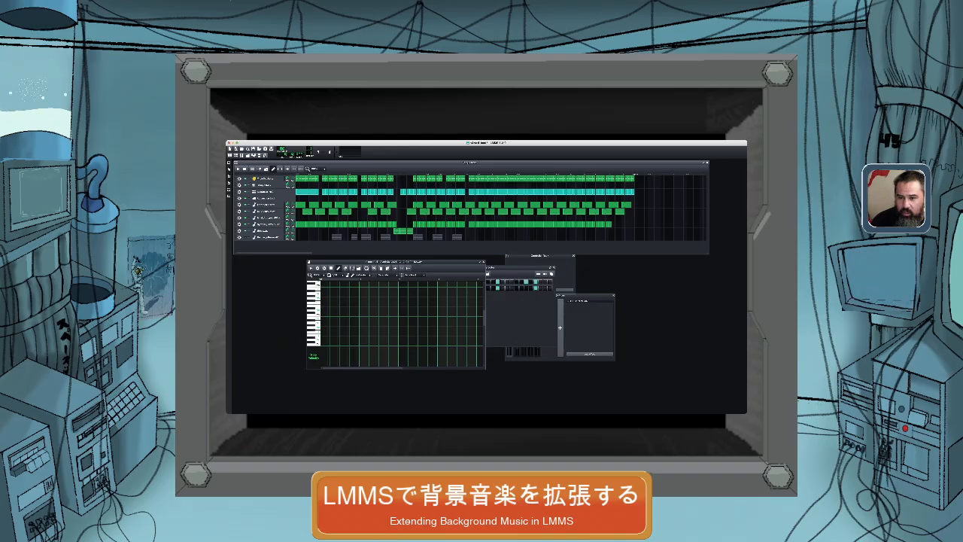
left_click_drag(611, 224, 613, 224)
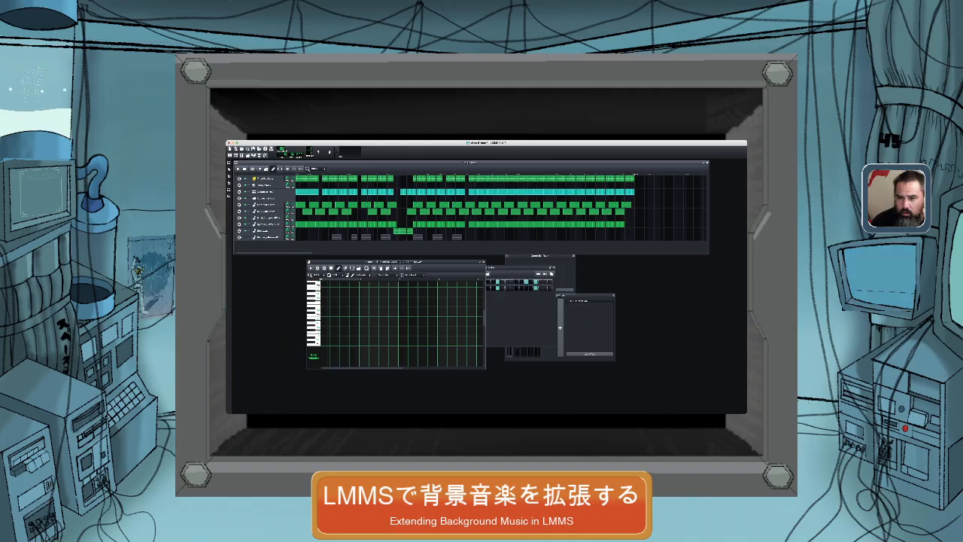
left_click_drag(623, 224, 627, 224)
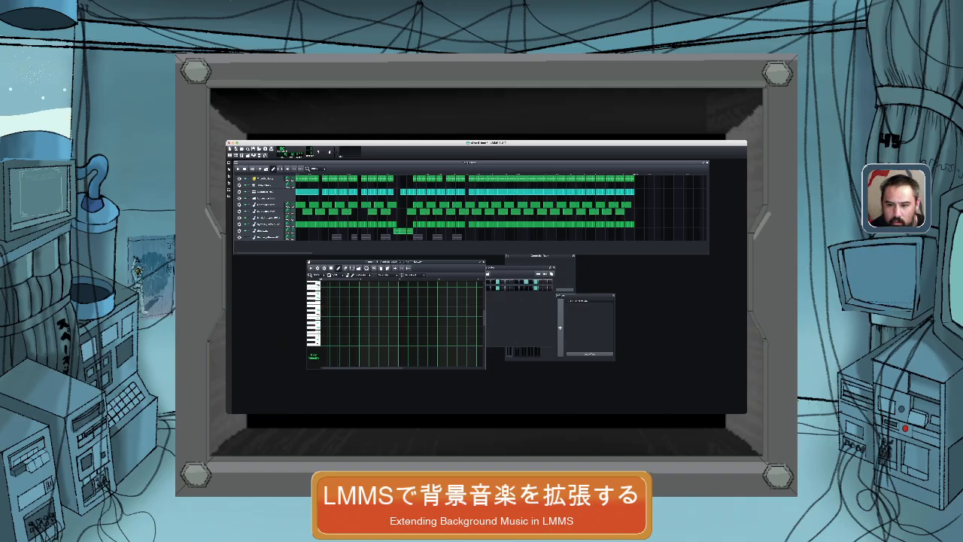
Move the playhead to the end of the extended song, bring it back to just before the added section, and play from there.
scroll(402, 314, "down", 4)
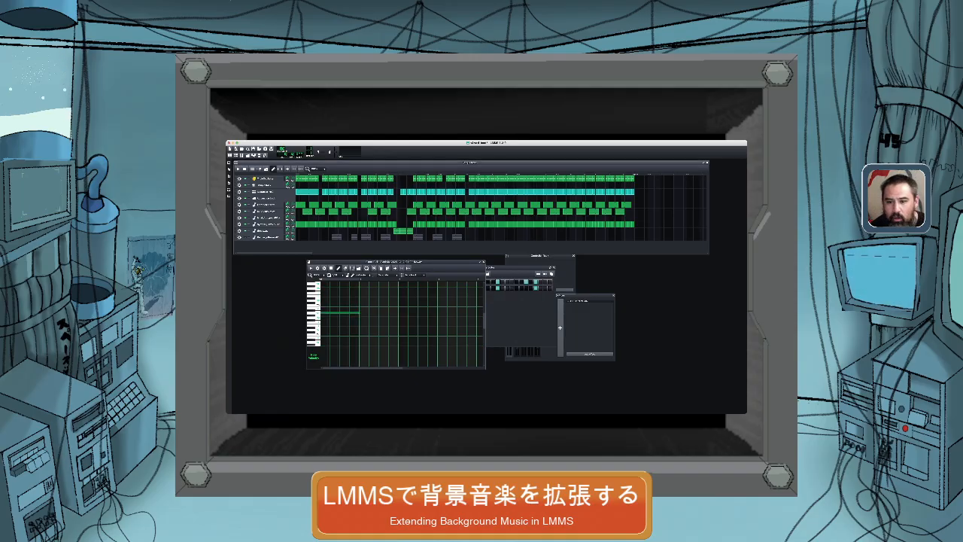
scroll(482, 207, "right", 1)
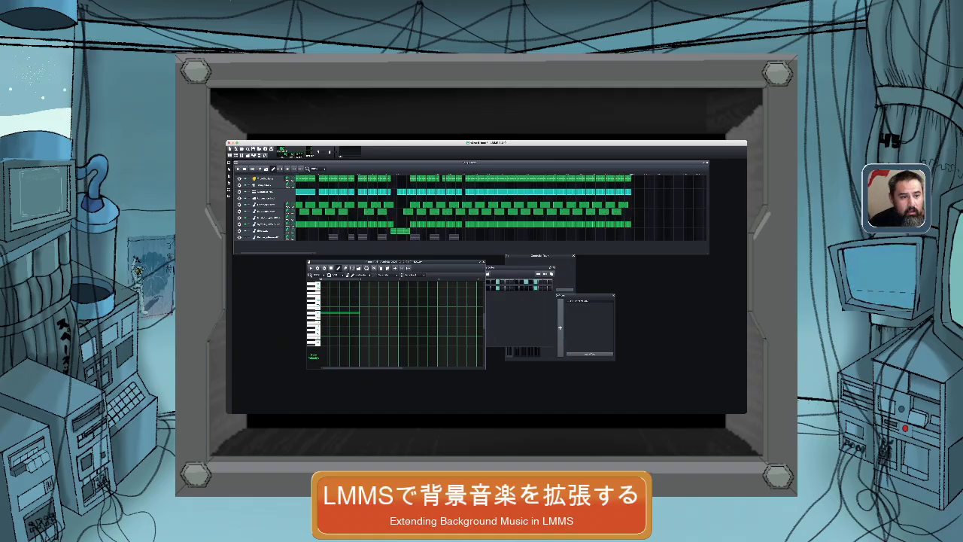
left_click(631, 174)
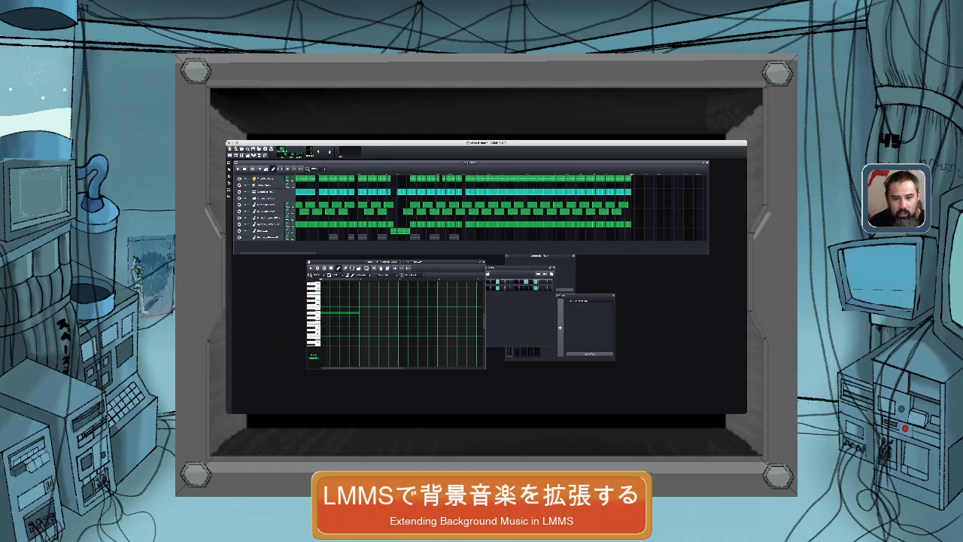
left_click(487, 174)
left_click(457, 174)
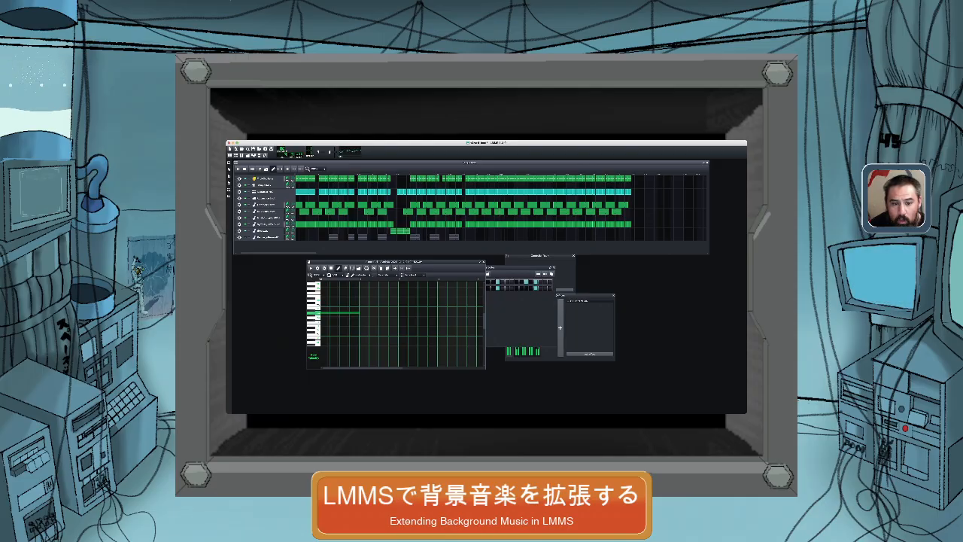
Close the Beat+Bassline Editor to uncover the mixer, and make the Song-Editor the active window.
left_click(522, 300)
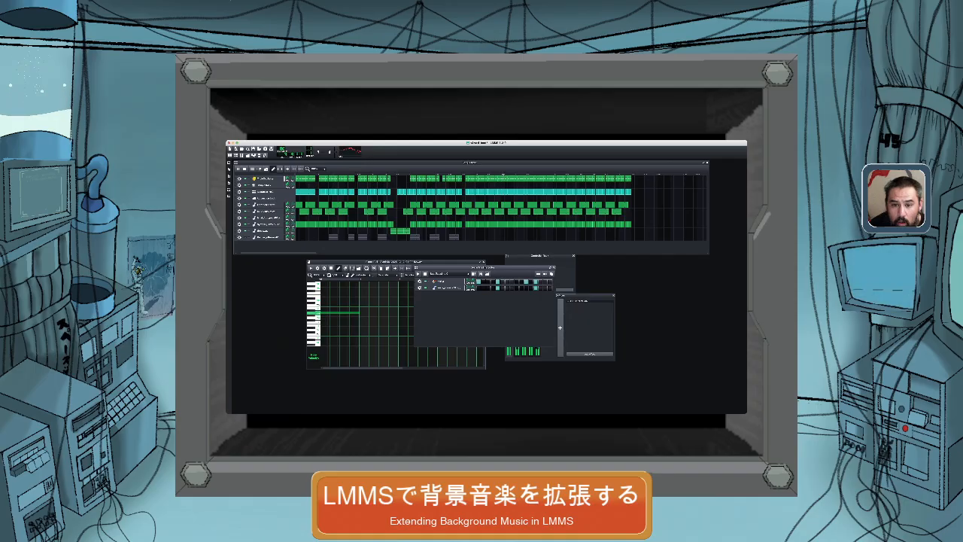
left_click(554, 268)
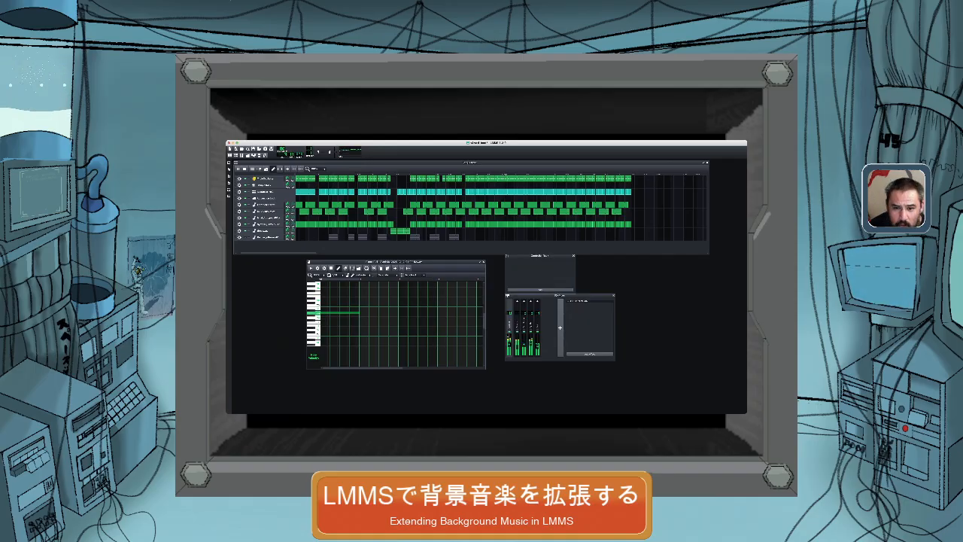
left_click(470, 162)
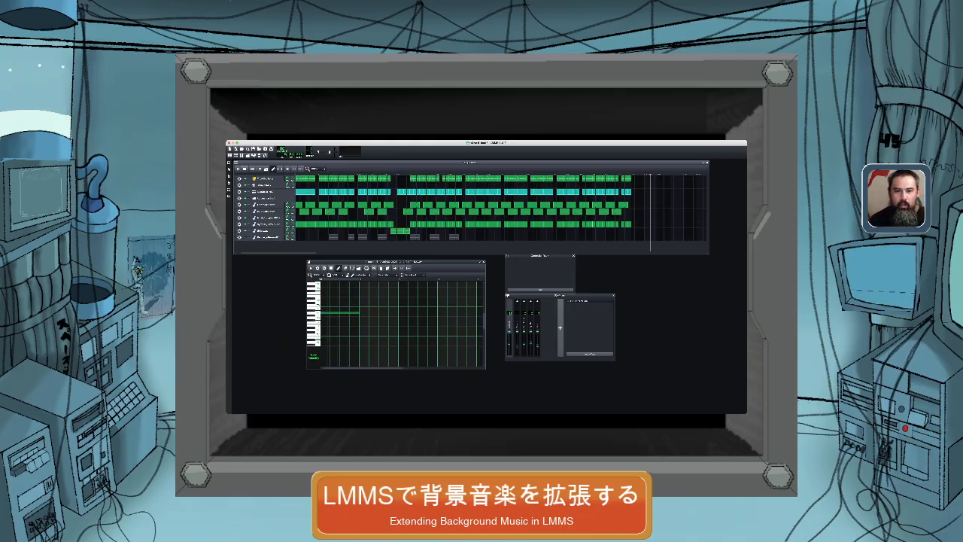
Move the playhead to just before the gap in the middle of the added section and play the edited song from there.
key("space")
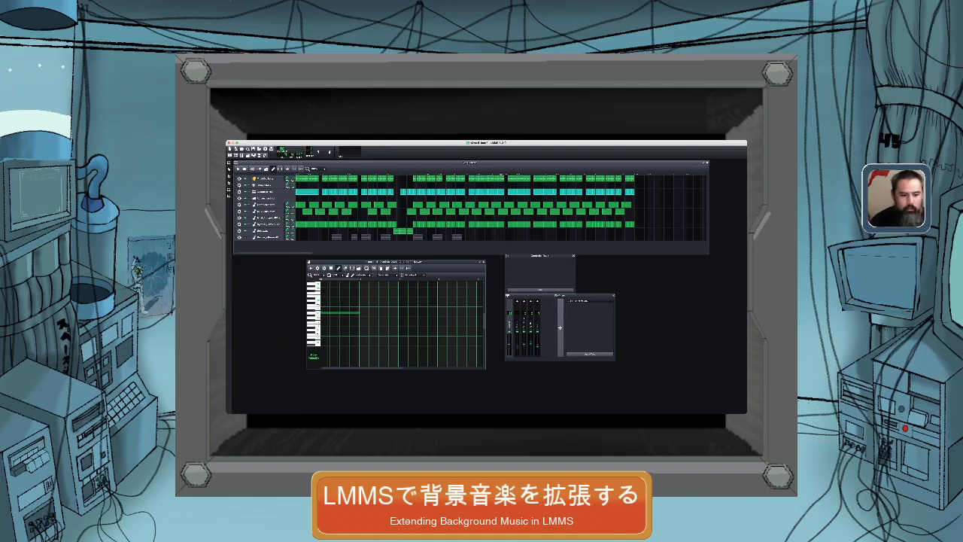
key("space")
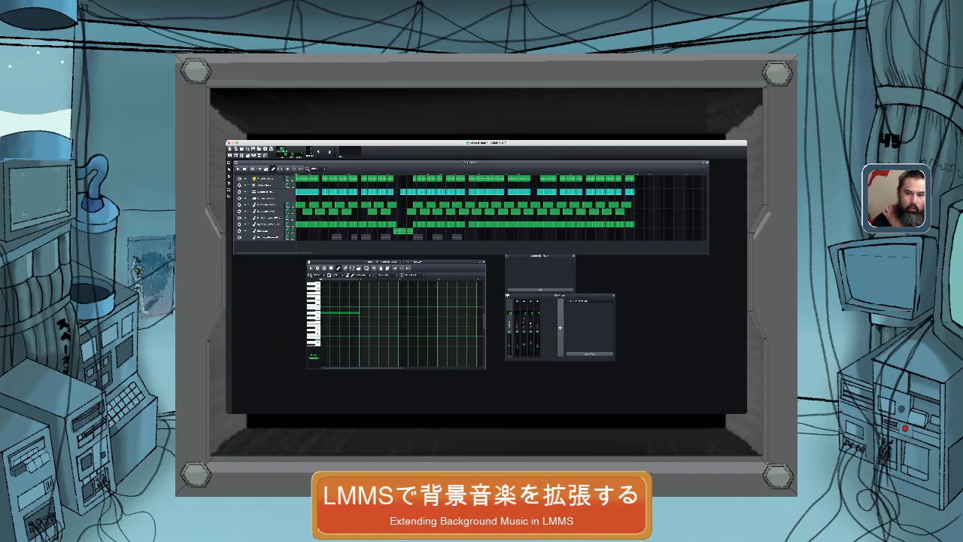
left_click(525, 174)
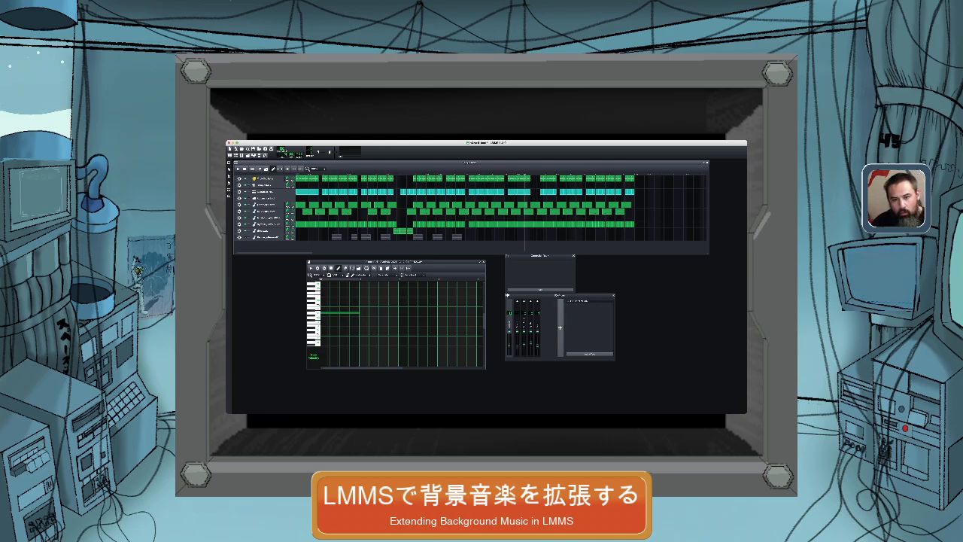
key("space")
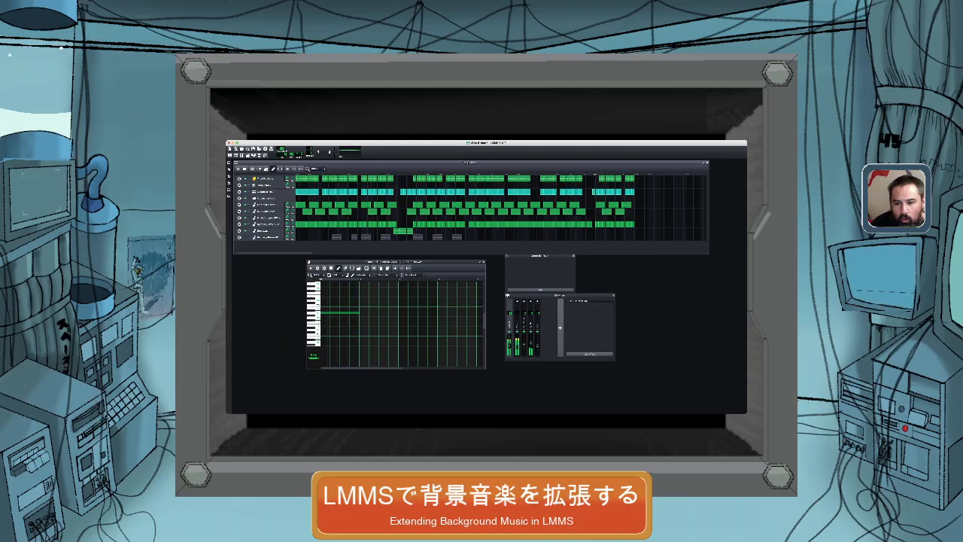
Delete the eighth track's first clip after the narrow gap near the song's end, and shift the Song-Editor window right and slightly down.
middle_click(597, 224)
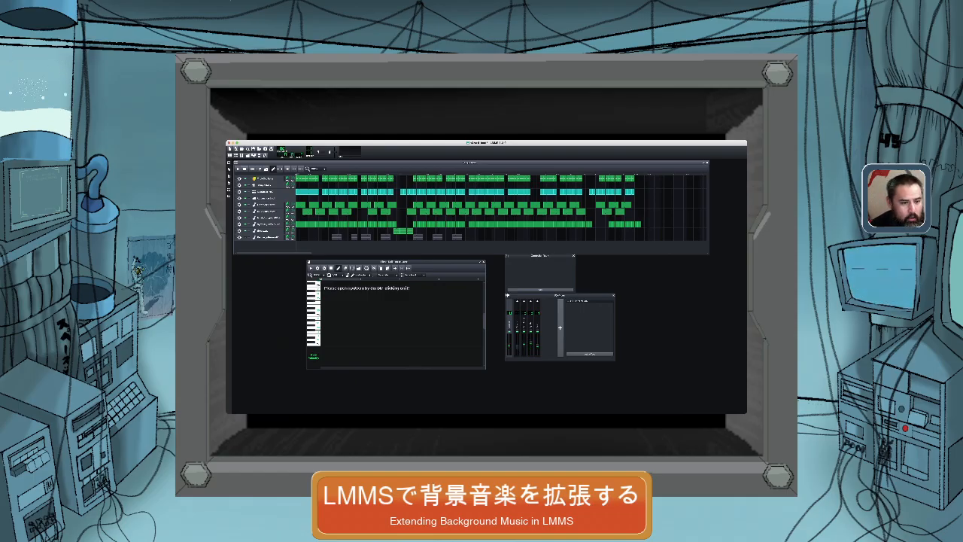
left_click_drag(421, 163, 465, 167)
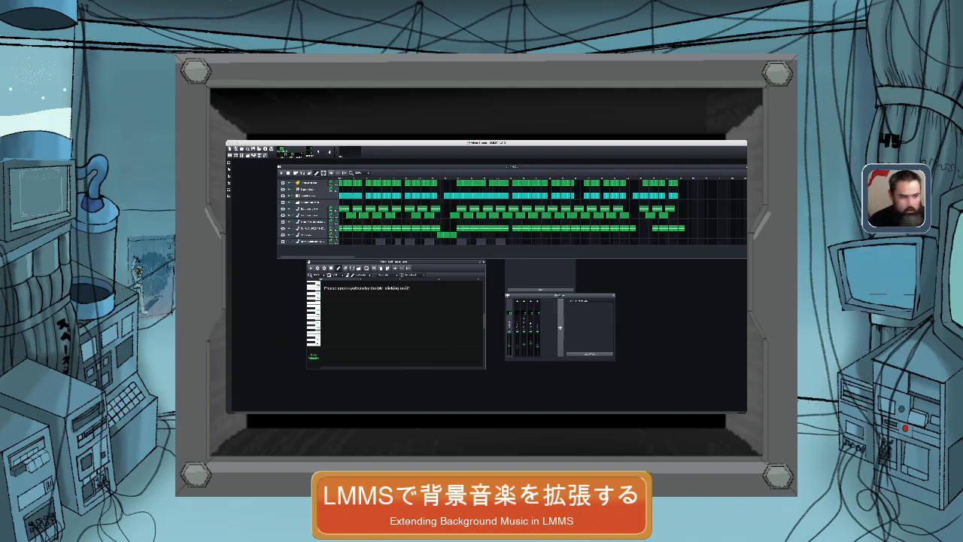
Start rendering the extended song.
left_click(482, 320)
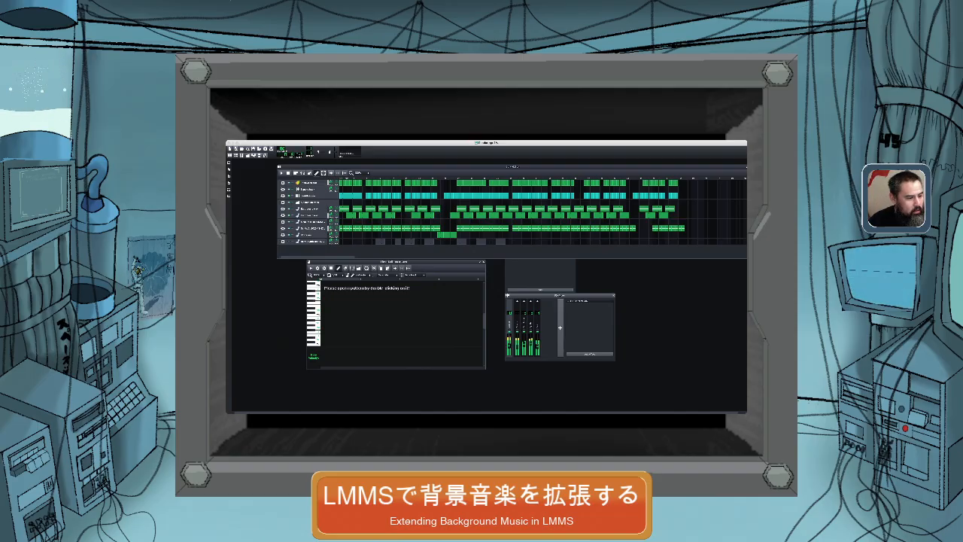